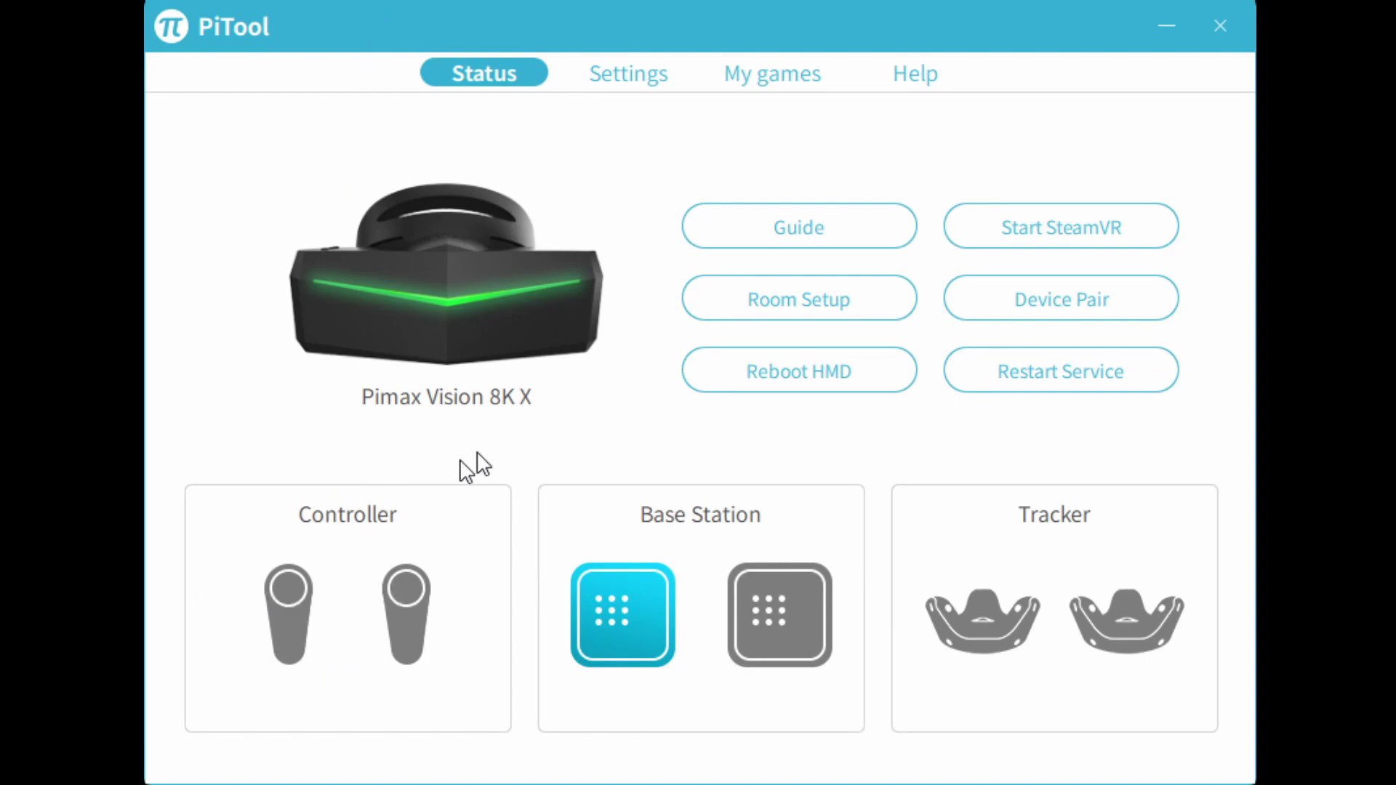
- Open PiTool's HMD settings page showing Native mode, 75 Hz refresh and backlight 92
click(608, 73)
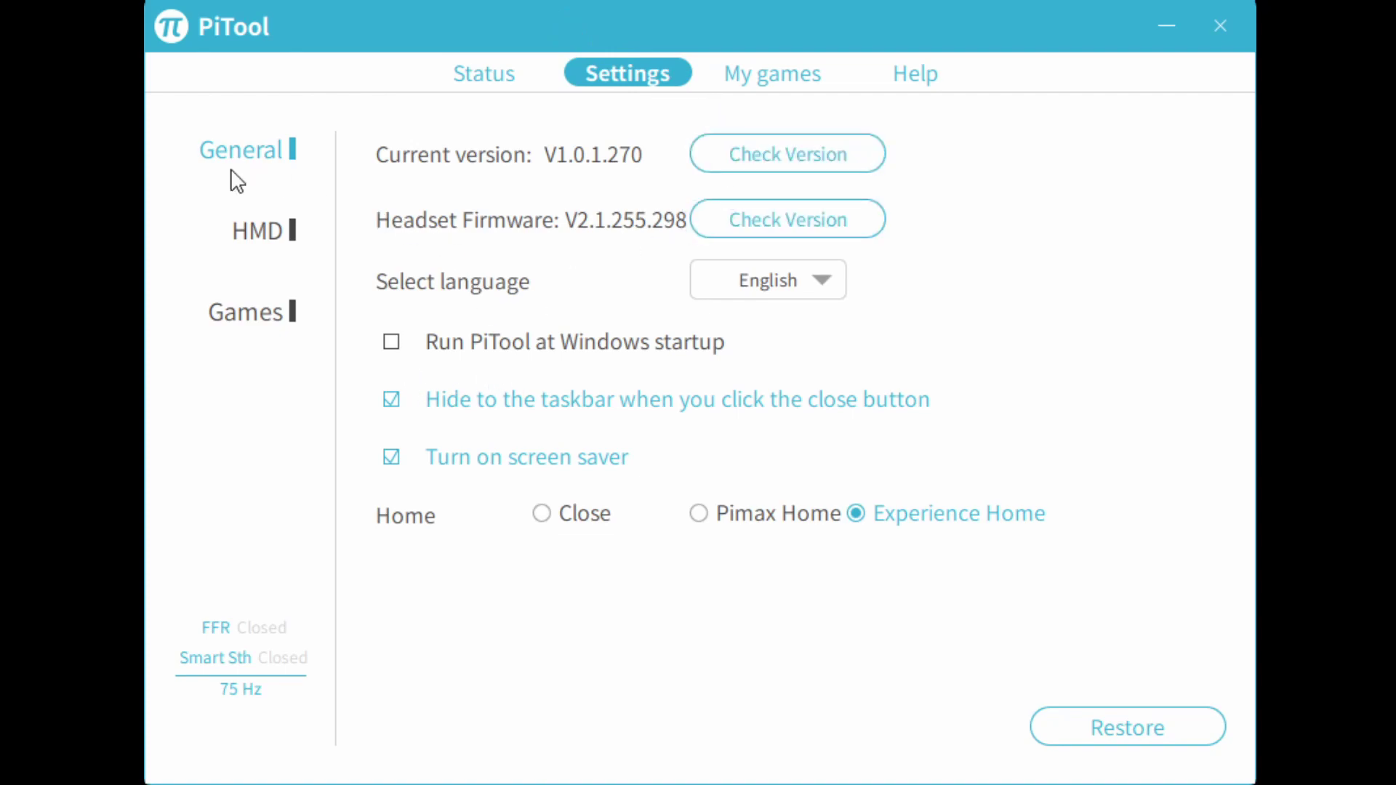
click(254, 234)
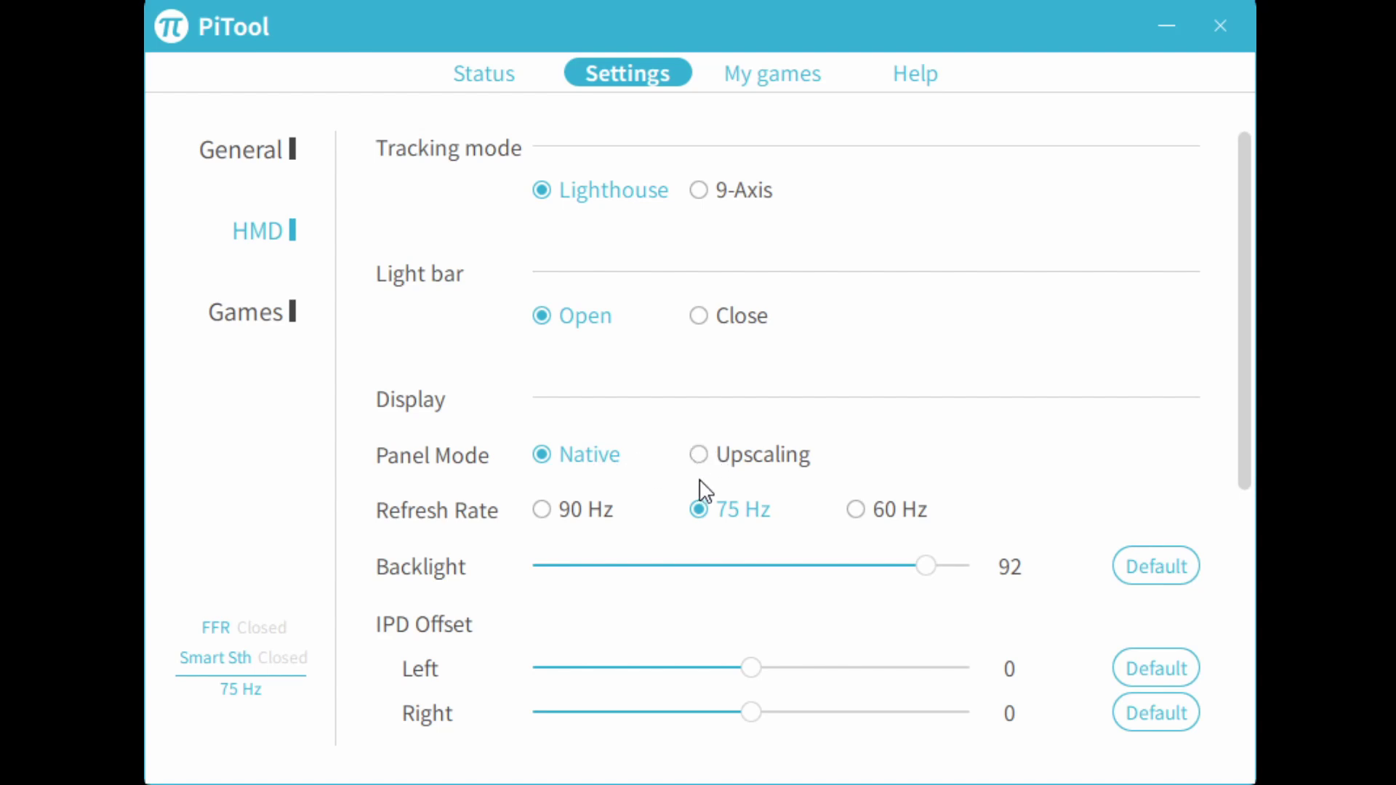
click(701, 456)
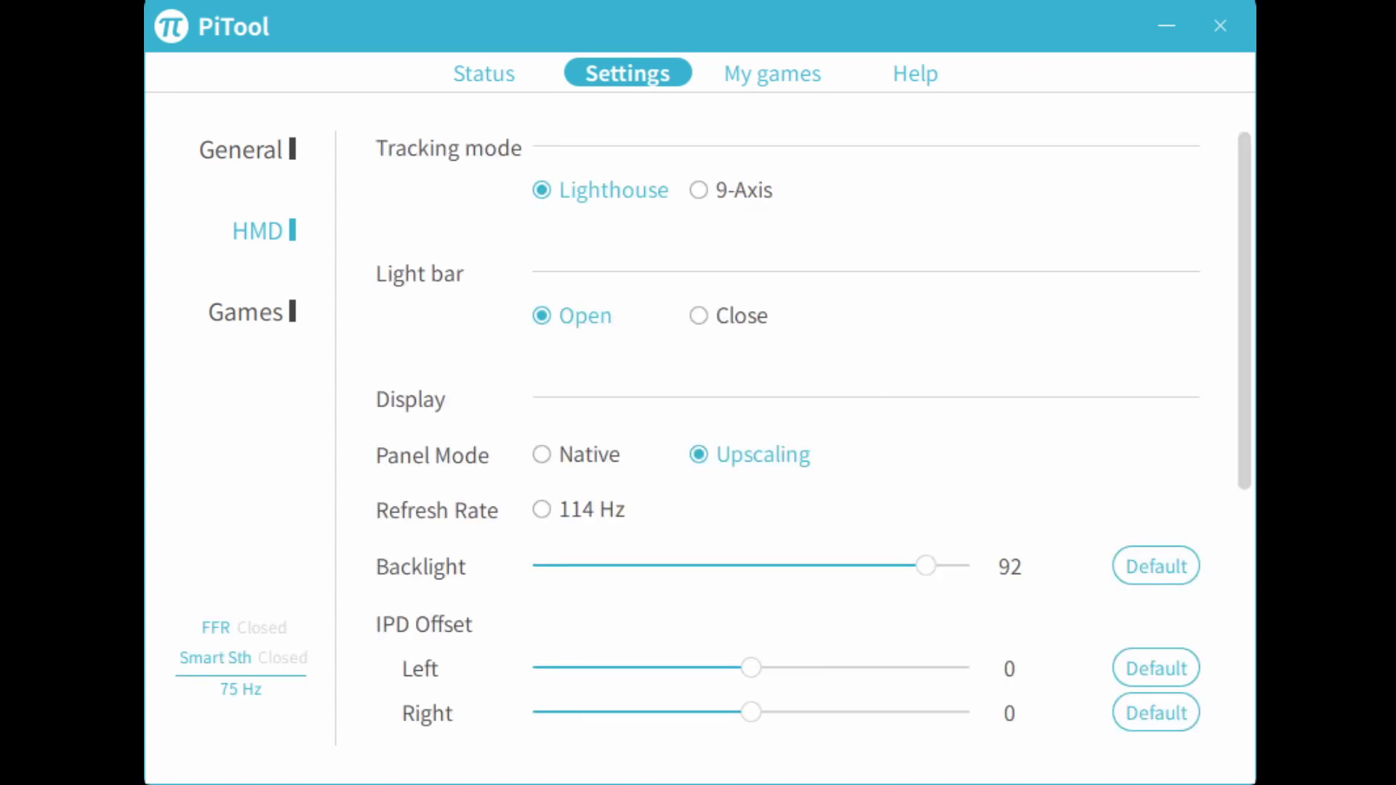
scroll(617, 418, down, 1)
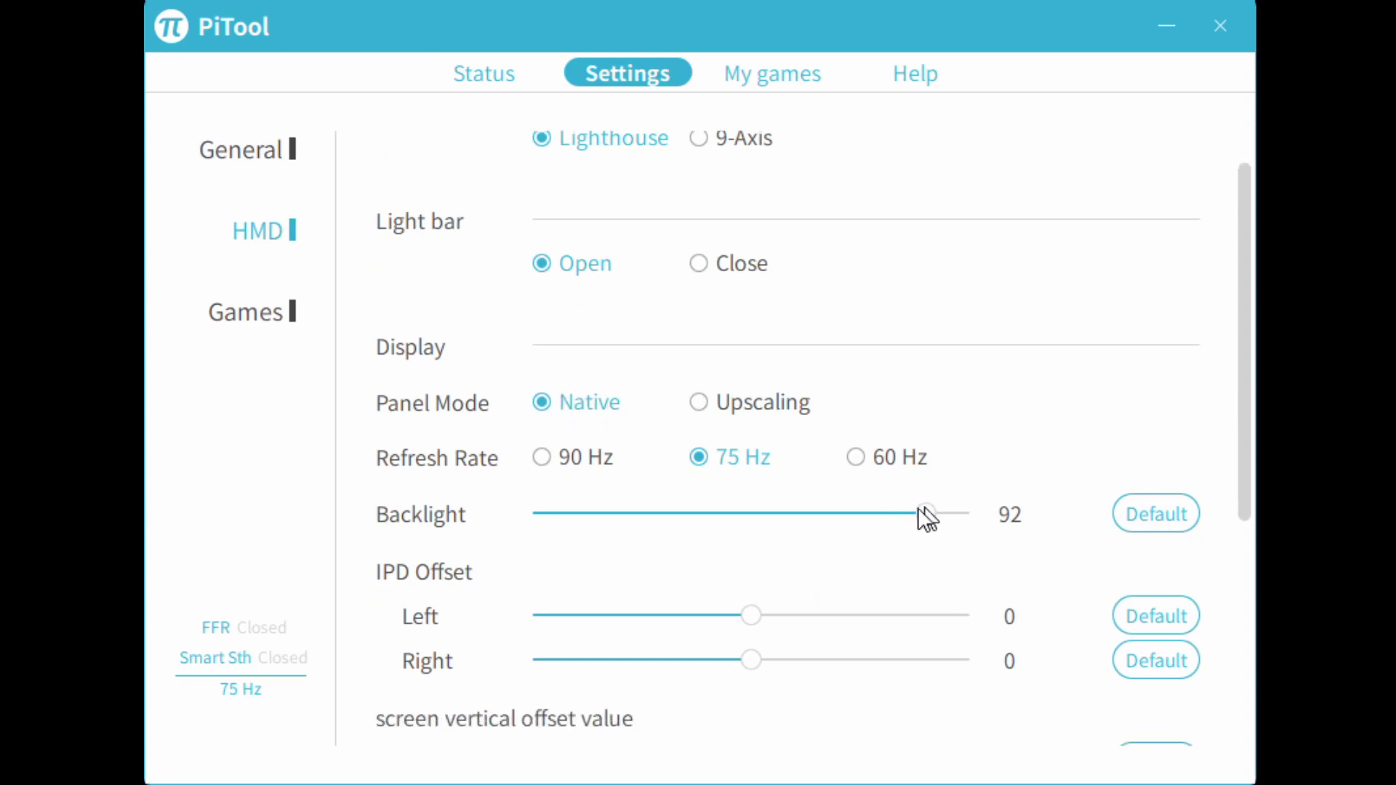
scroll(621, 439, down, 4)
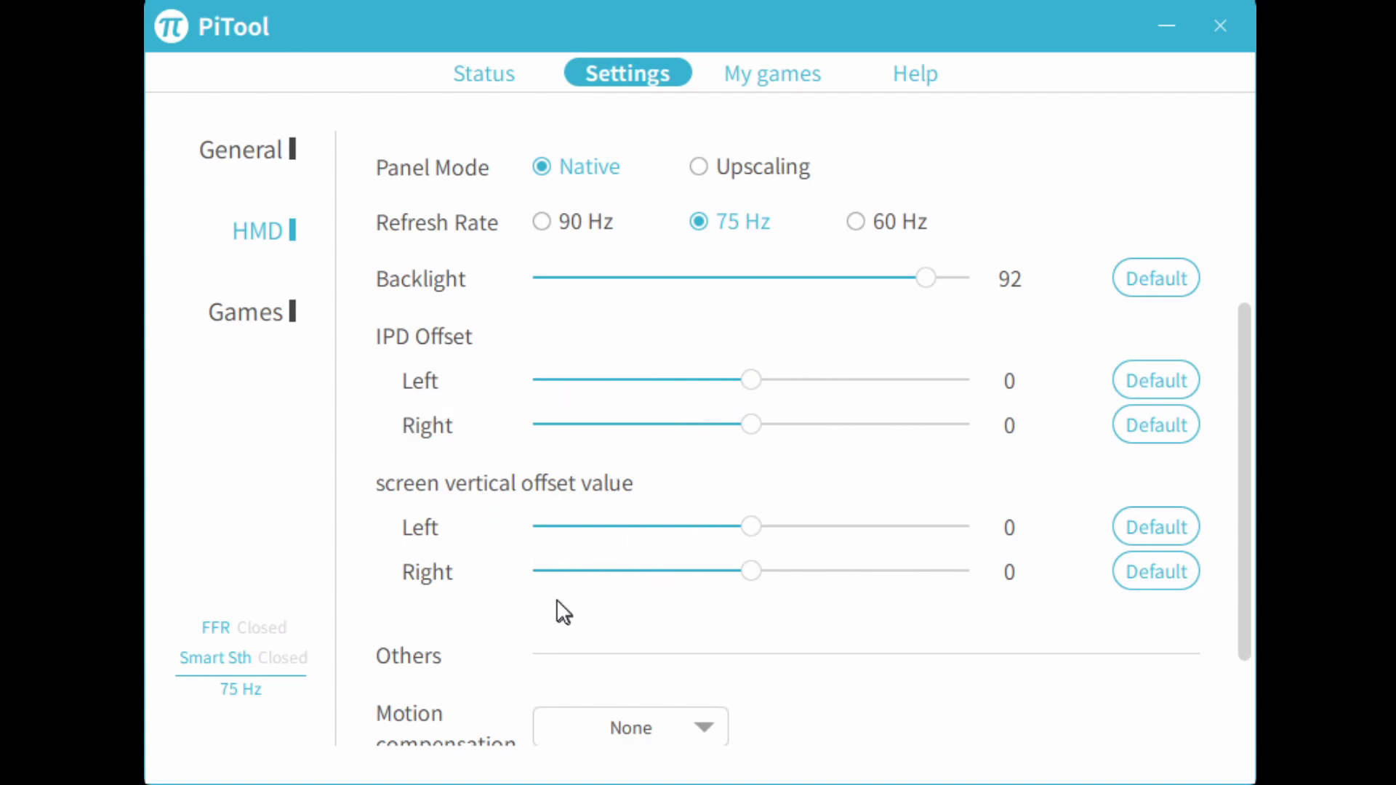
scroll(621, 536, down, 1)
scroll(717, 517, up, 3)
scroll(909, 471, up, 2)
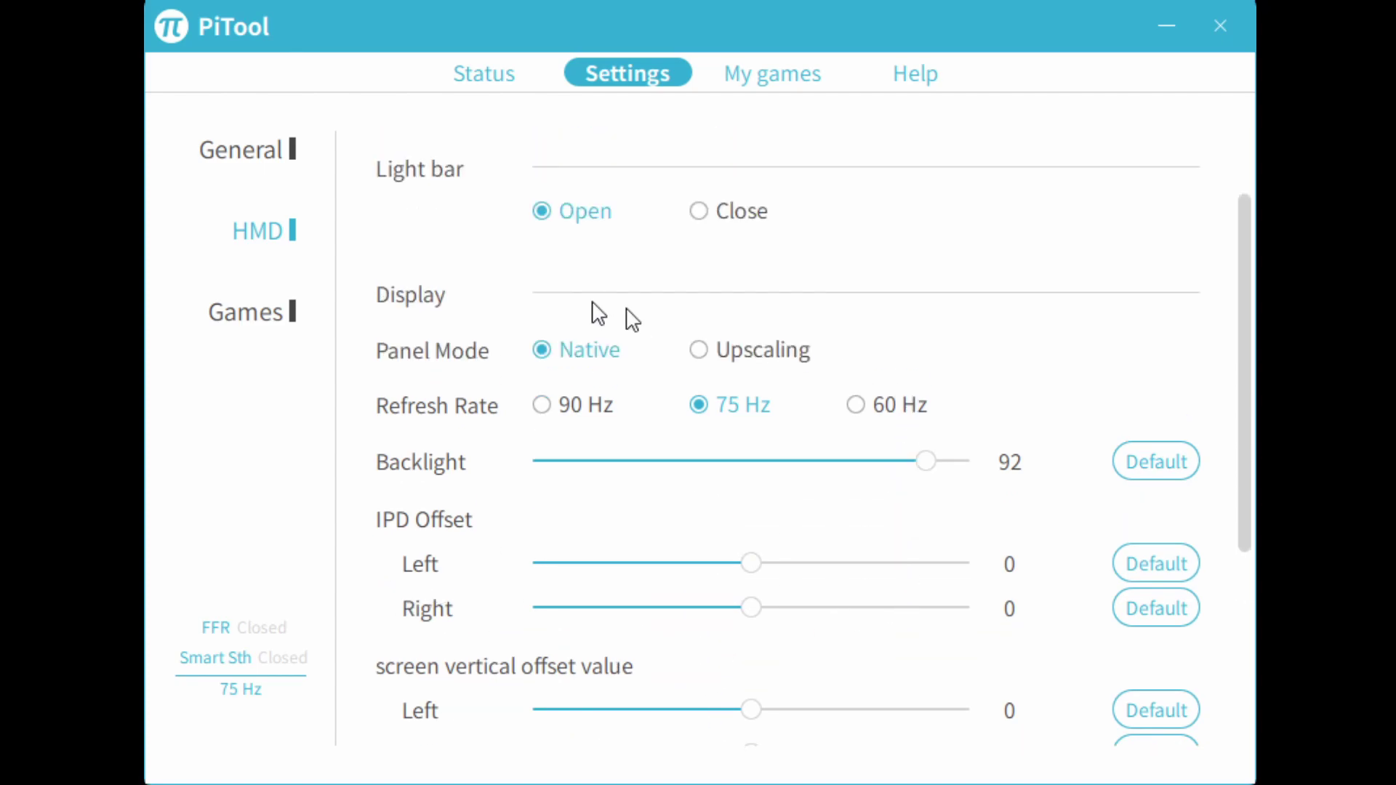
- On the Games settings page, lower Render Quality from 1.25 to 1, keeping Large field of view
click(239, 323)
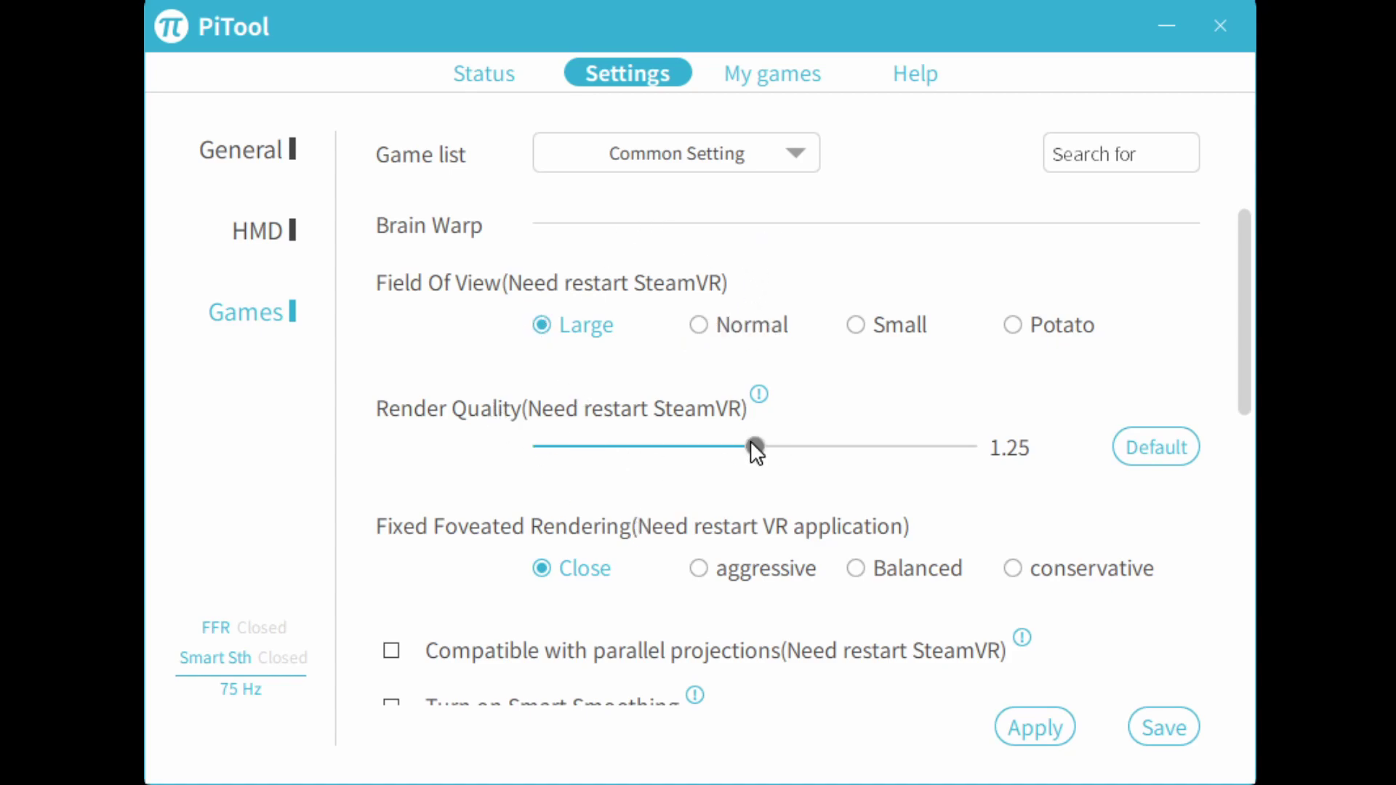
drag(756, 451, 719, 463)
scroll(742, 436, down, 3)
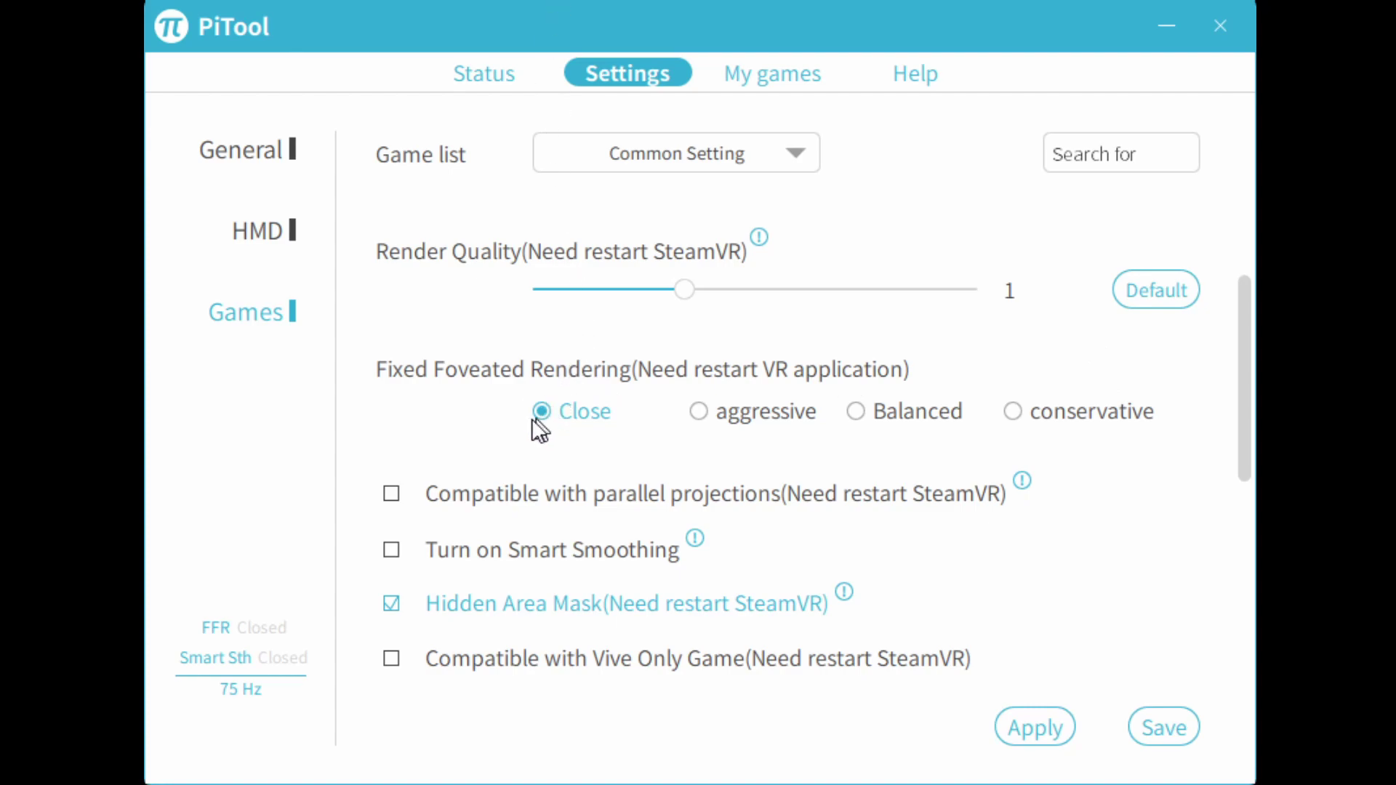
scroll(976, 302, down, 3)
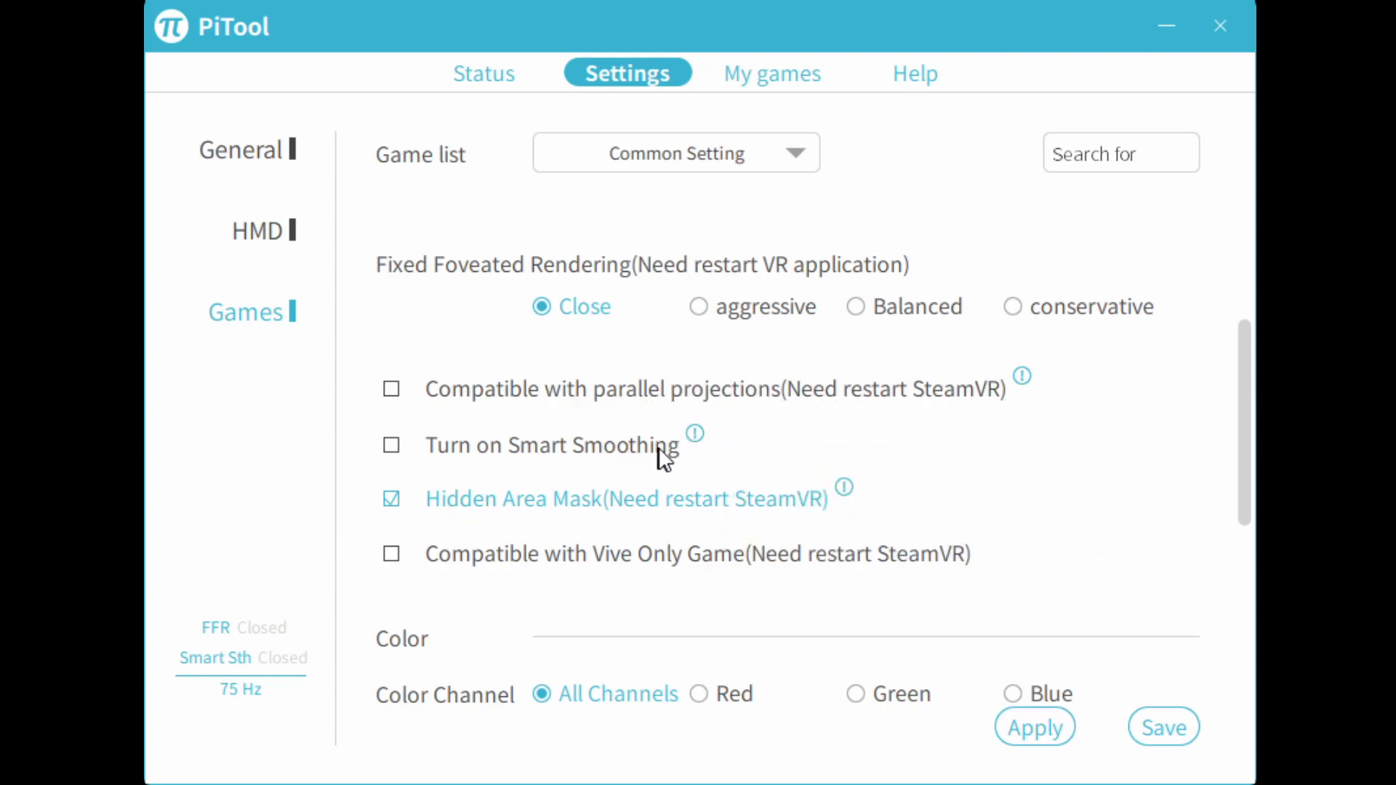
scroll(567, 454, down, 1)
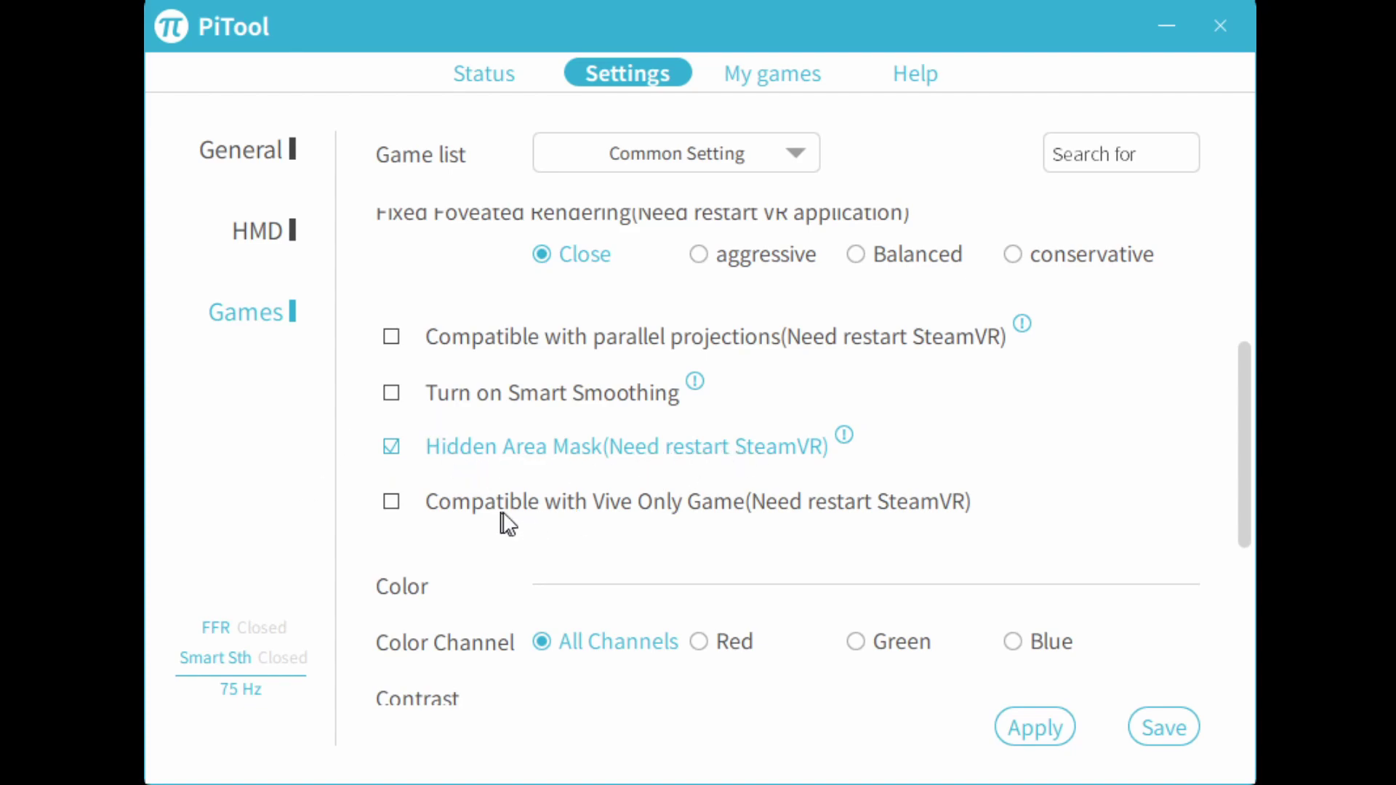
scroll(1084, 393, down, 7)
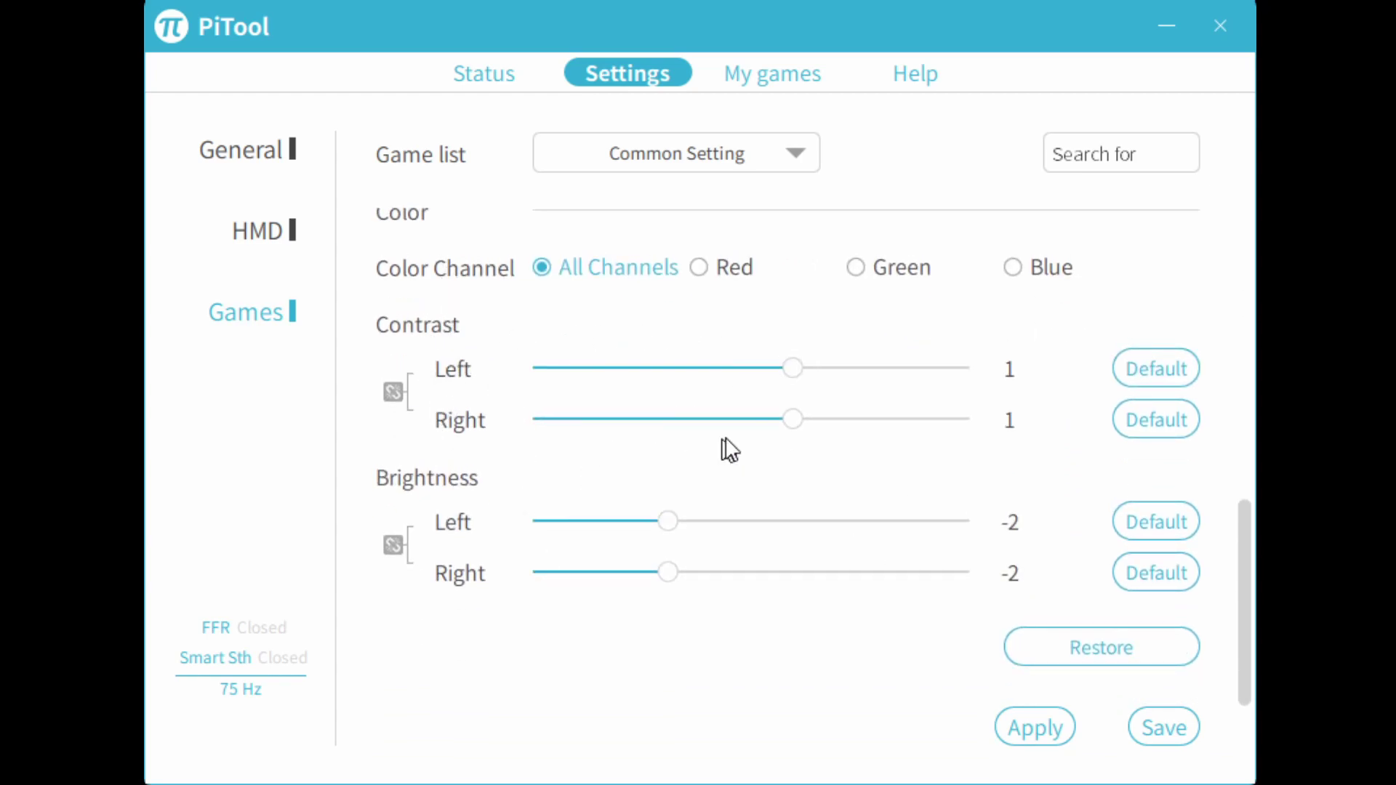
scroll(798, 330, up, 1)
scroll(727, 345, down, 1)
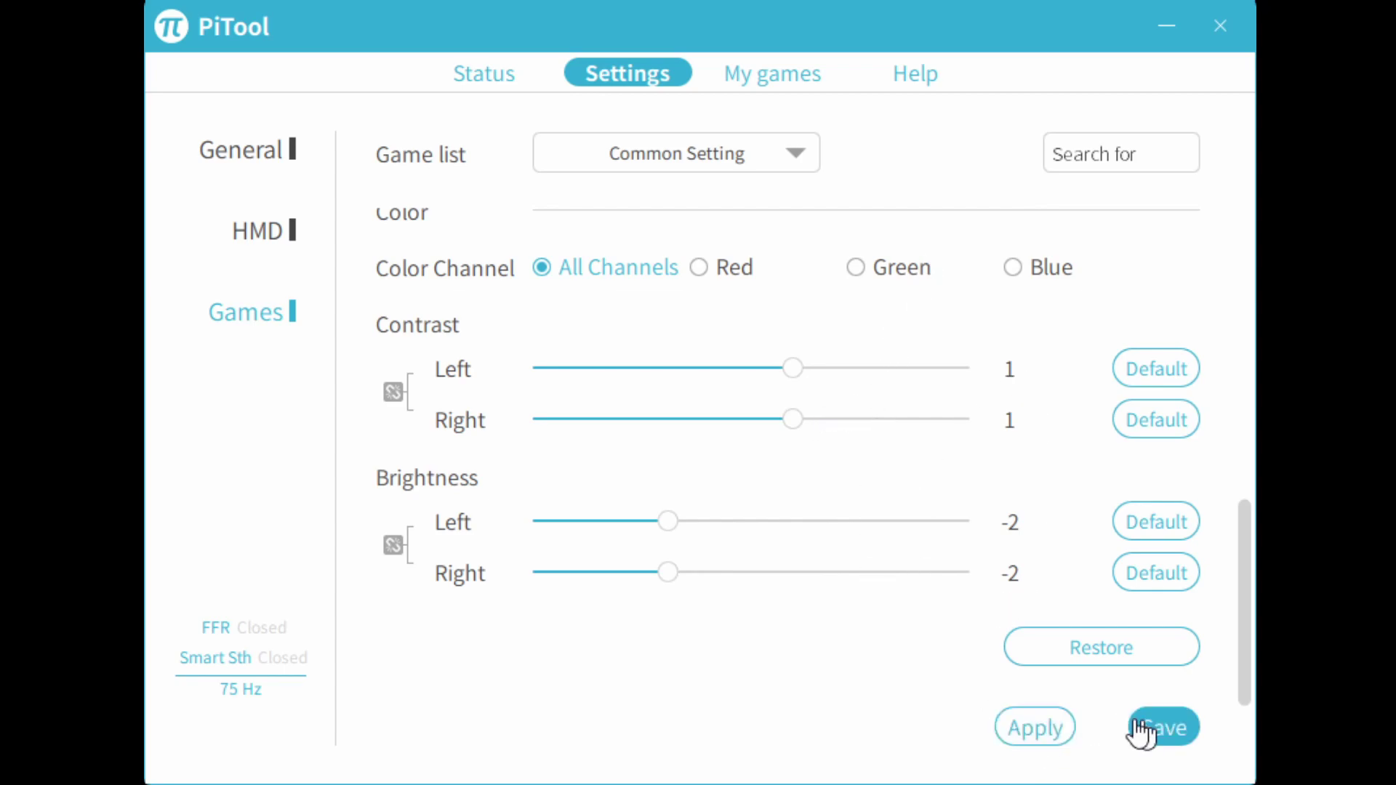
scroll(945, 523, up, 8)
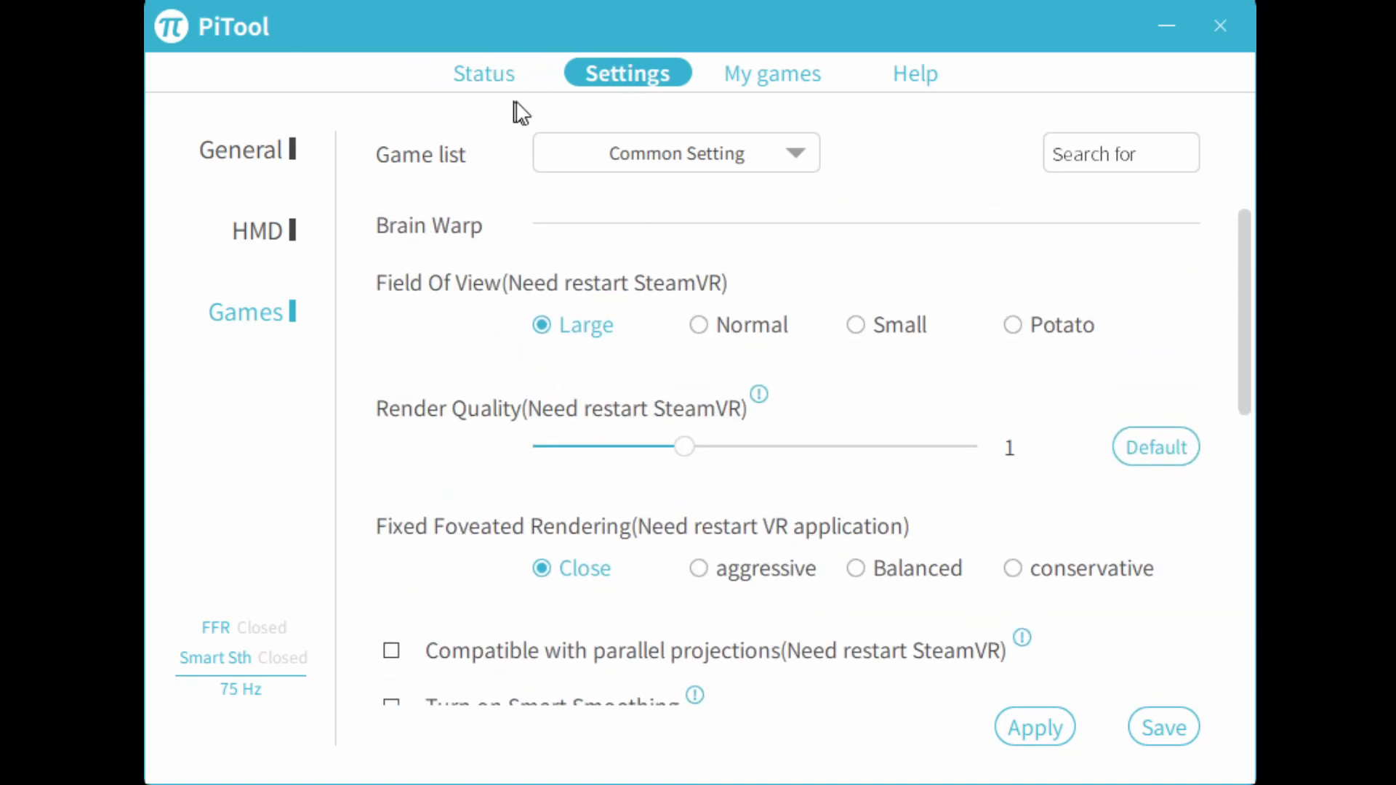
- Set SteamVR's custom per-eye render resolution to 102% (5060 × 3188), after trying 86% and 116%
click(730, 91)
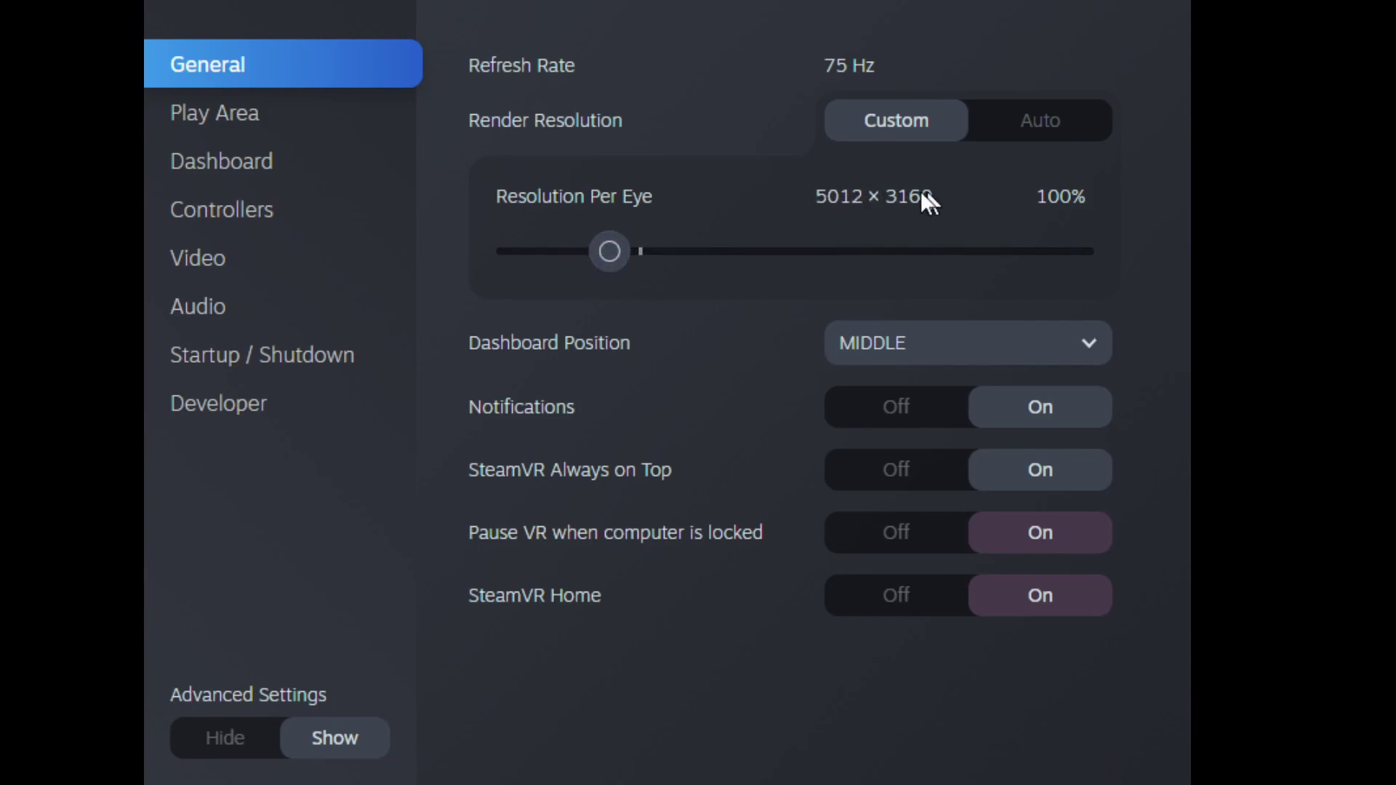
mouse_move(610, 250)
mouse_down()
mouse_move(637, 251)
mouse_move(595, 256)
mouse_up()
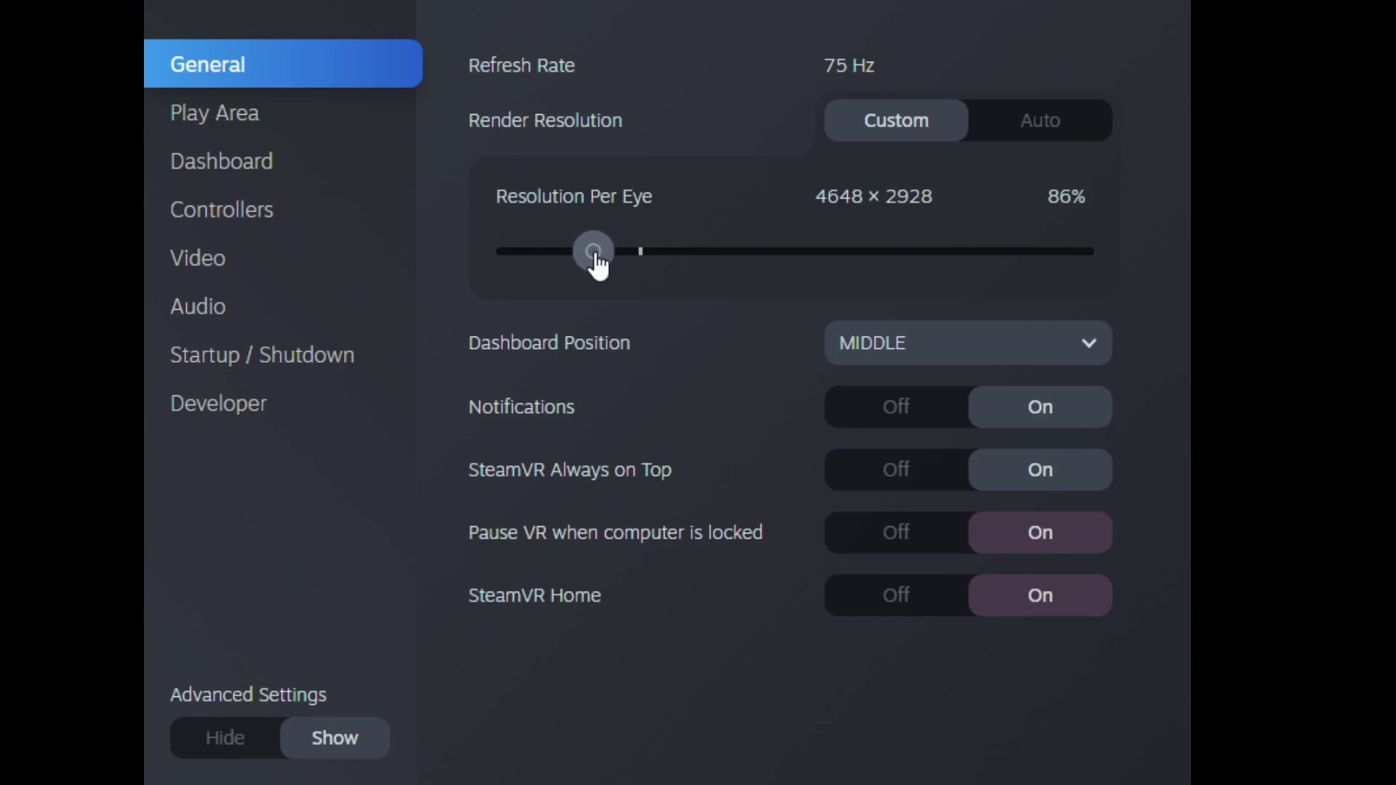
drag(598, 267, 639, 251)
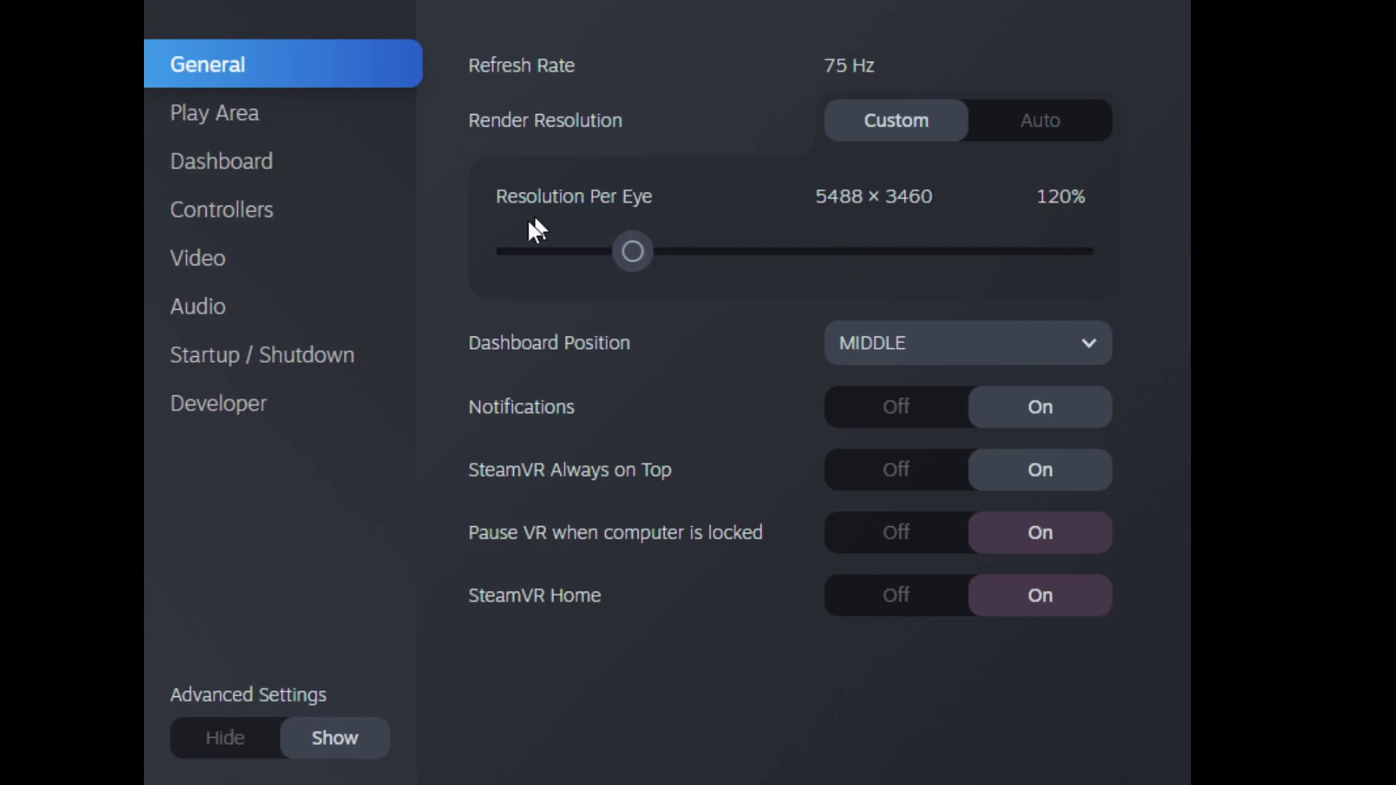
mouse_move(632, 270)
mouse_down()
mouse_move(606, 271)
mouse_move(614, 264)
mouse_up()
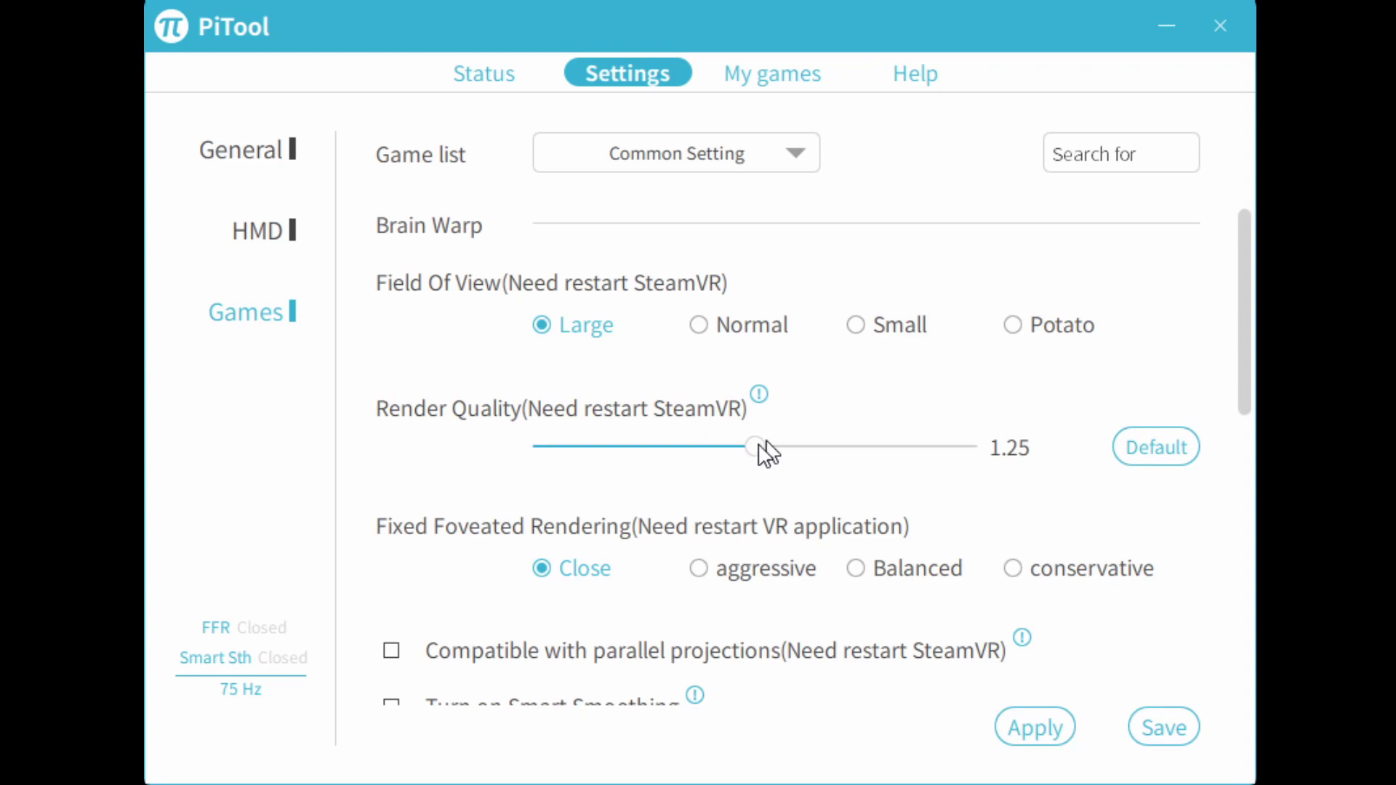
- Try Render Quality at 1.5 and 1.25, settle on 1, and apply the game settings
drag(754, 452, 785, 468)
drag(765, 468, 853, 433)
mouse_move(758, 407)
drag(828, 449, 745, 457)
drag(764, 458, 718, 469)
click(1037, 747)
scroll(553, 363, down, 2)
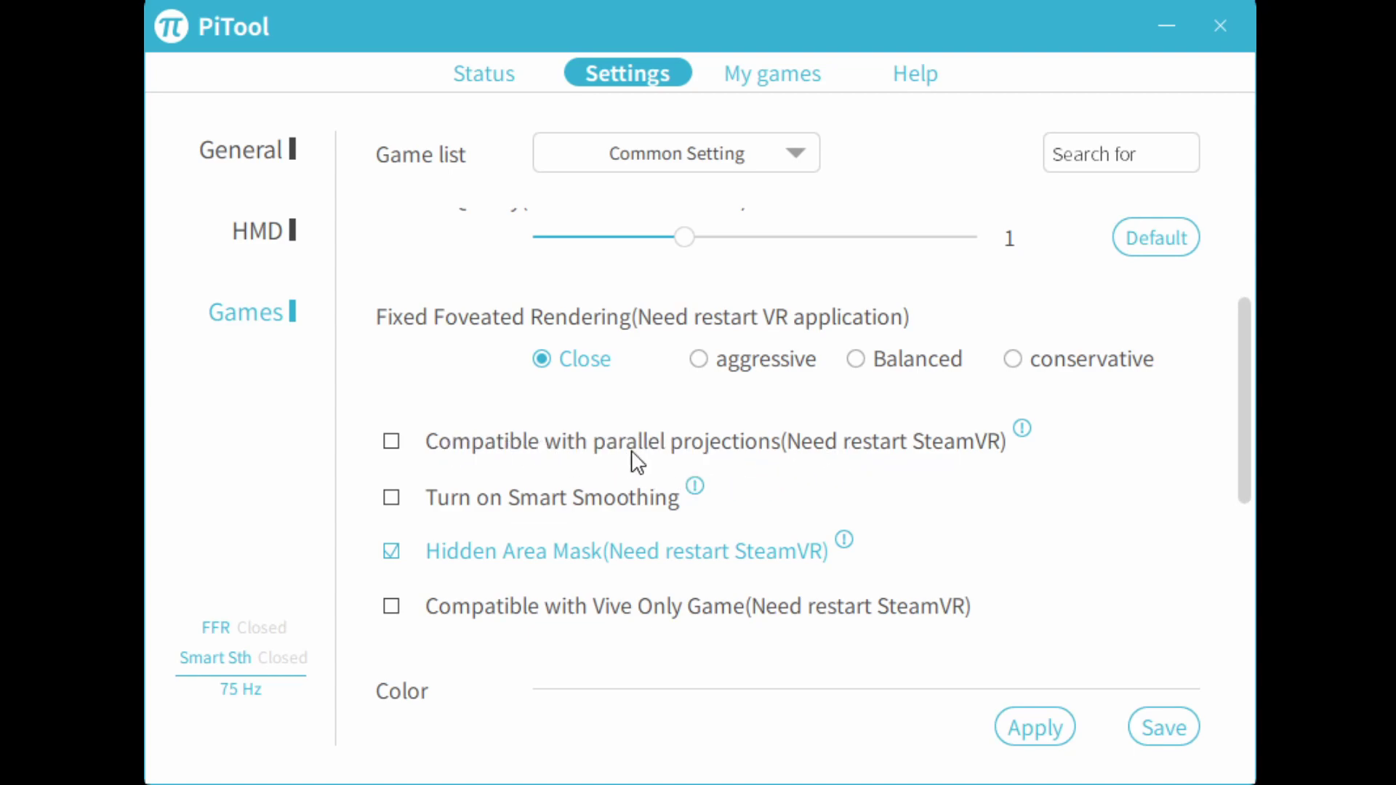
scroll(819, 437, up, 1)
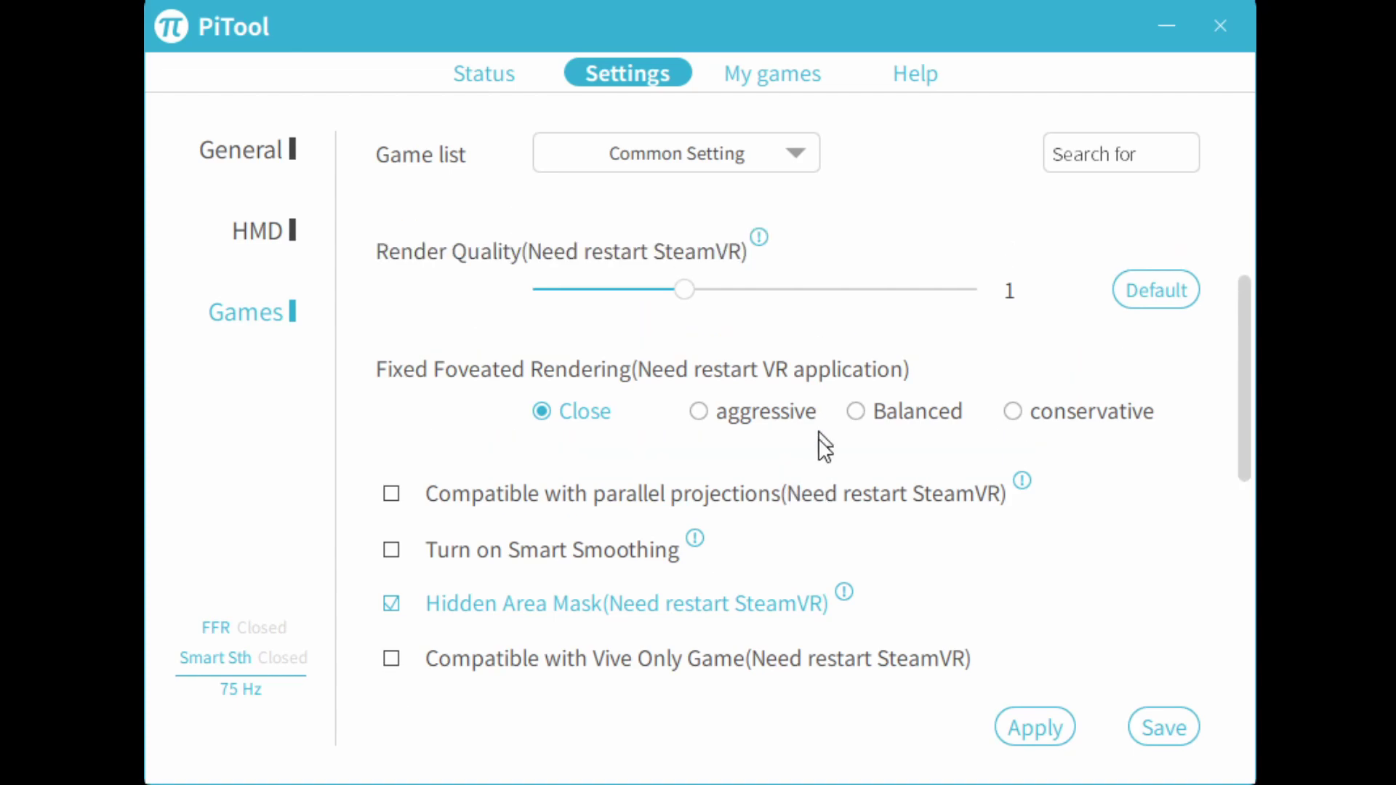
scroll(792, 473, down, 1)
scroll(775, 504, down, 1)
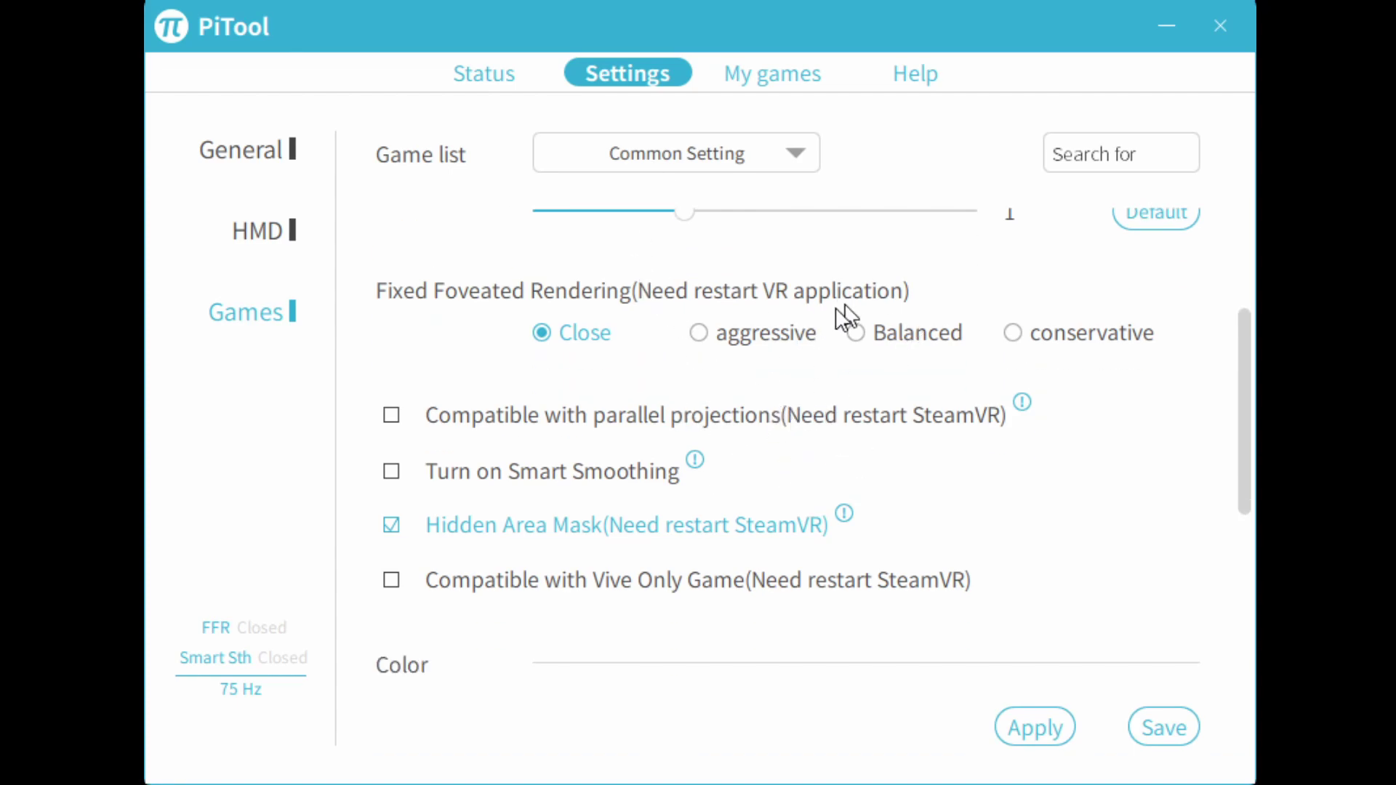
scroll(593, 447, down, 1)
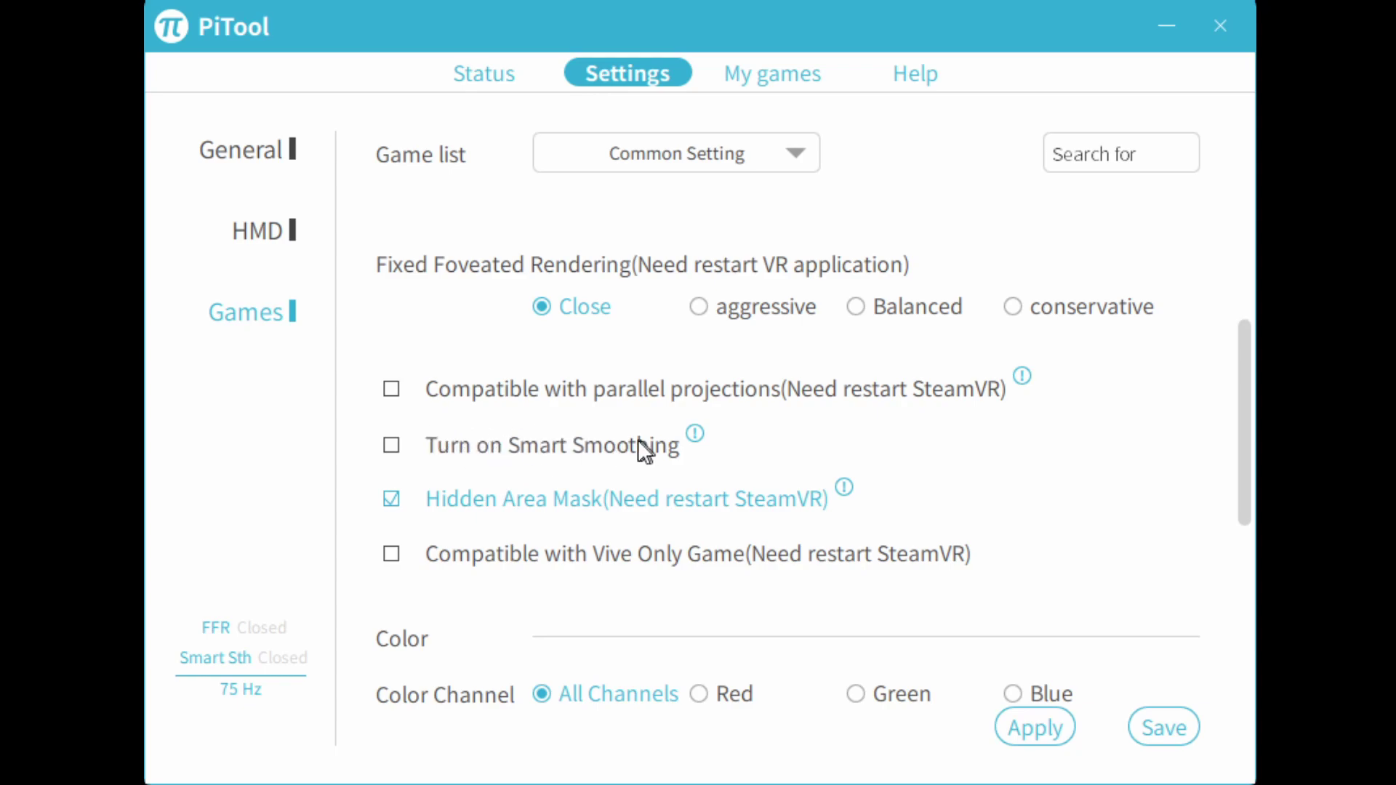
- Review the HMD settings: 75 Hz refresh, backlight 92, zero offsets and motion compensation None
click(261, 231)
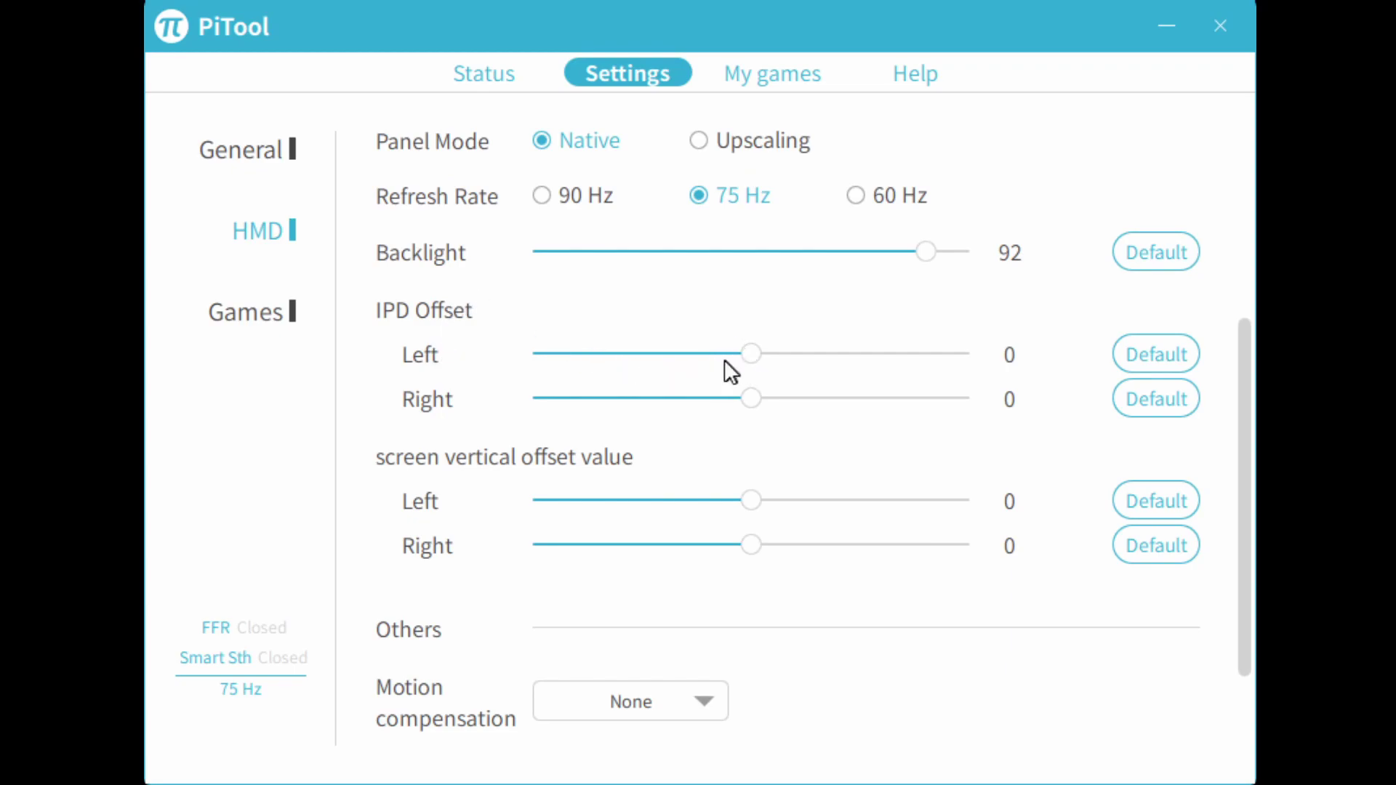
scroll(632, 454, down, 1)
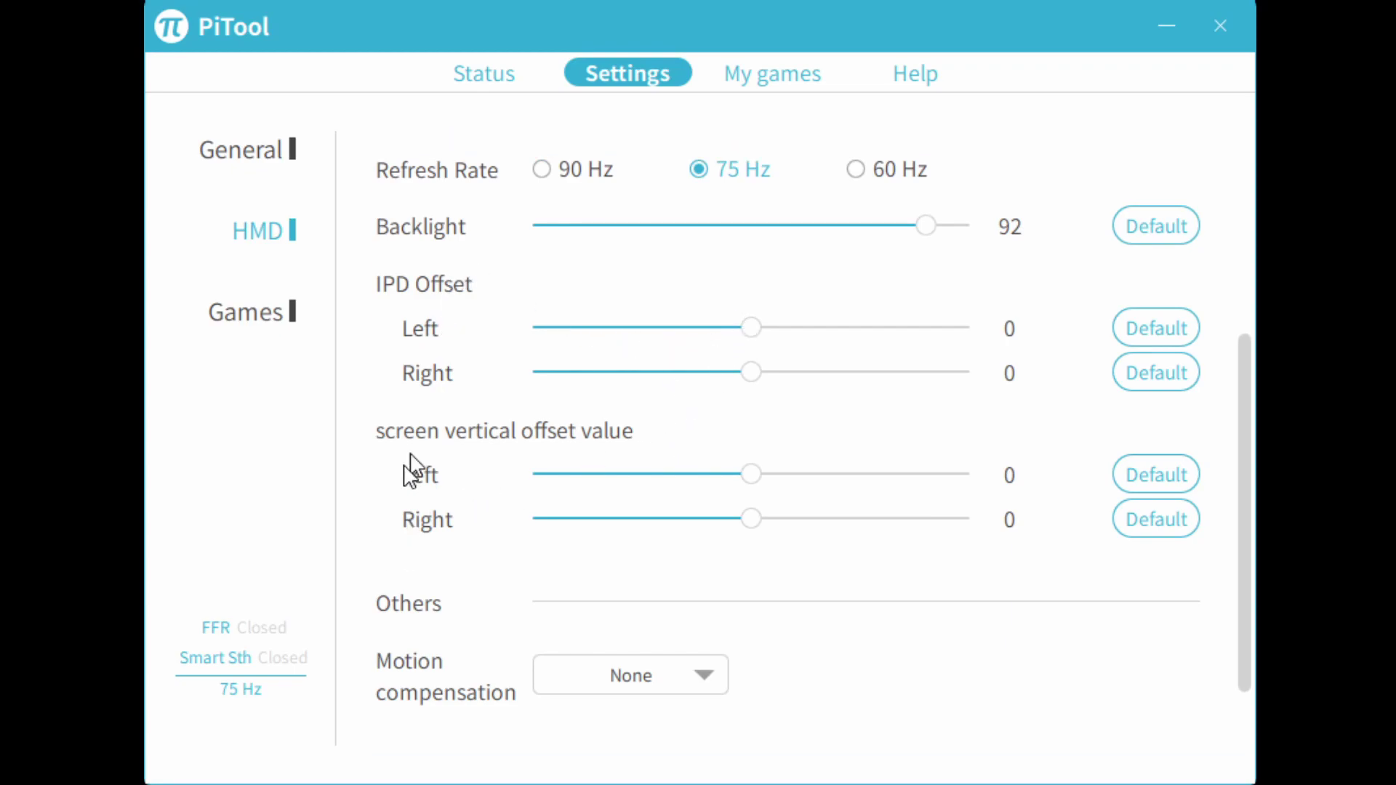
scroll(451, 480, down, 1)
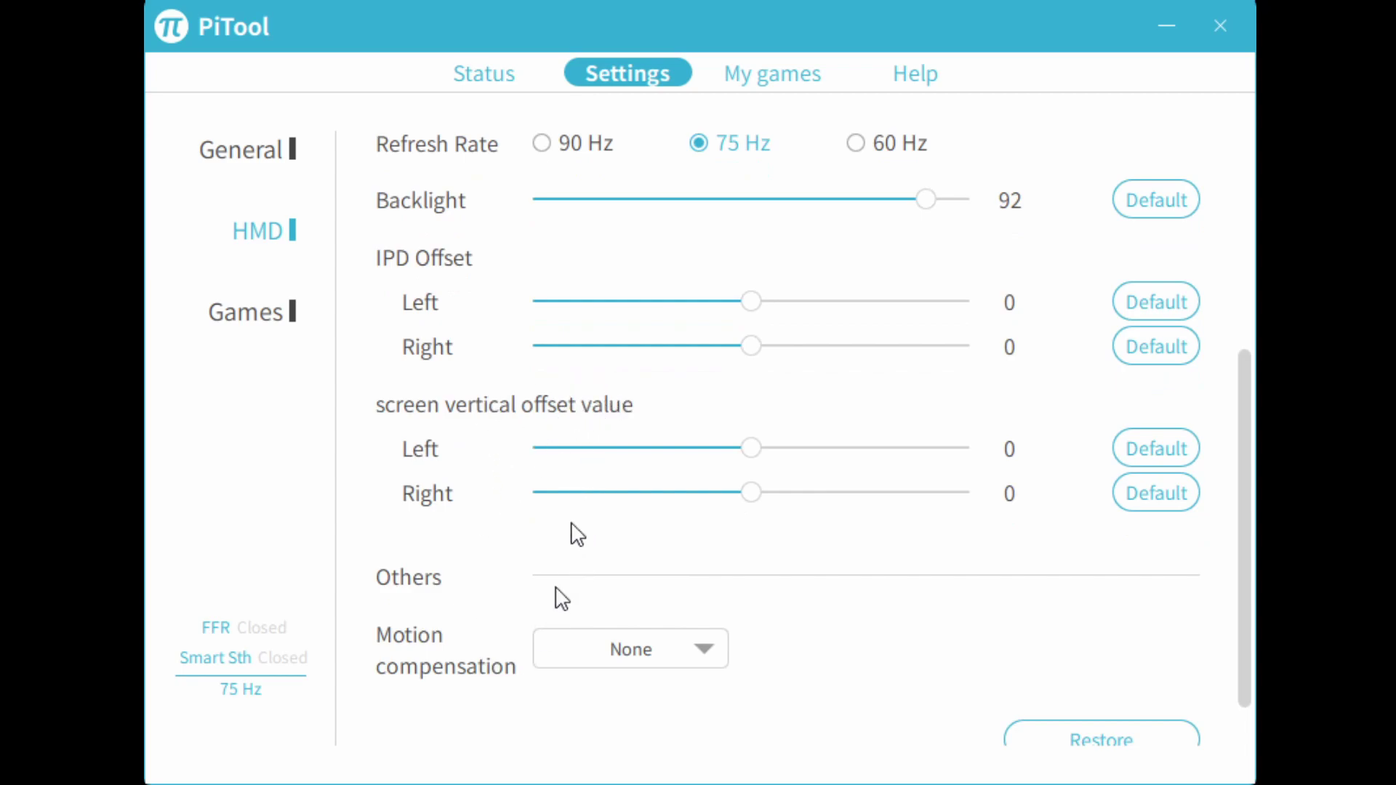
scroll(530, 451, up, 2)
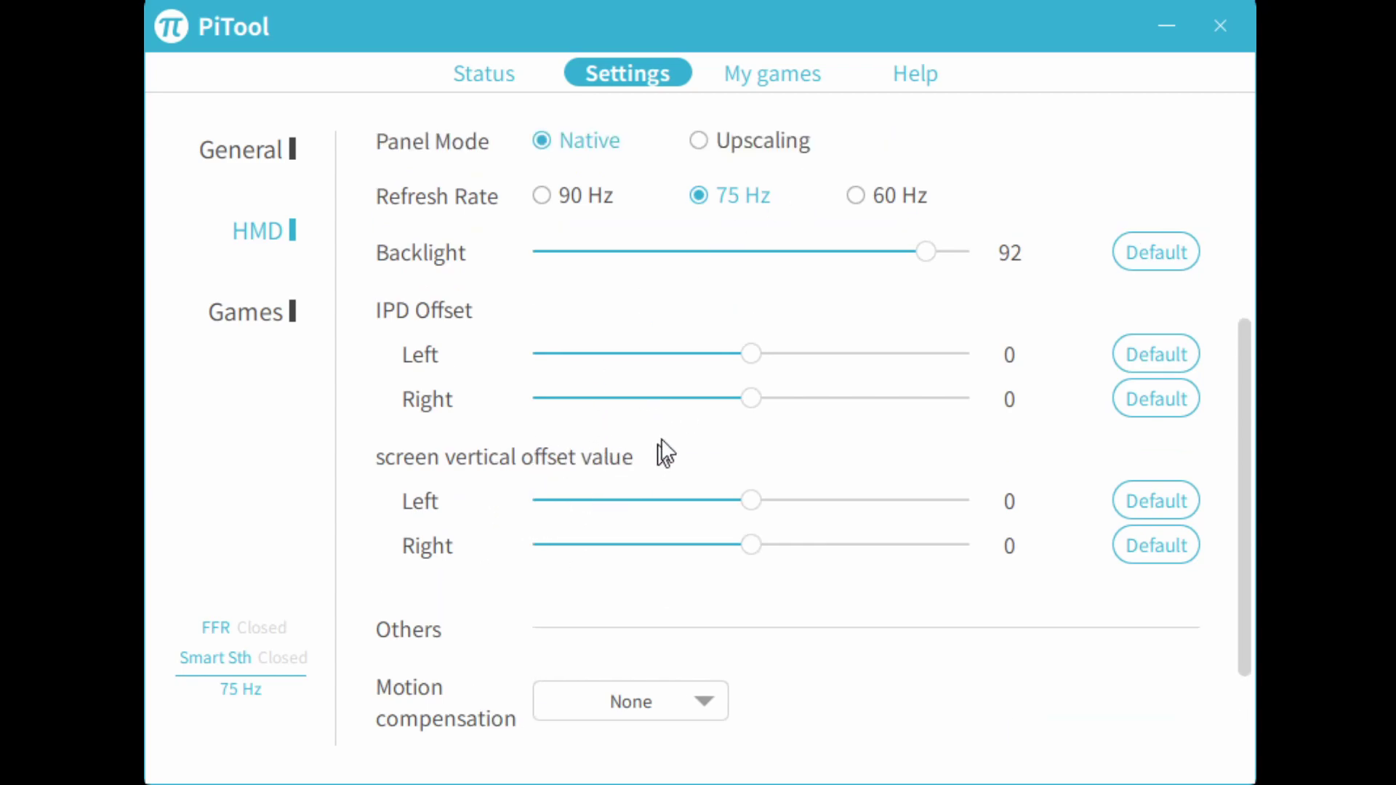
scroll(727, 407, up, 1)
scroll(633, 436, down, 2)
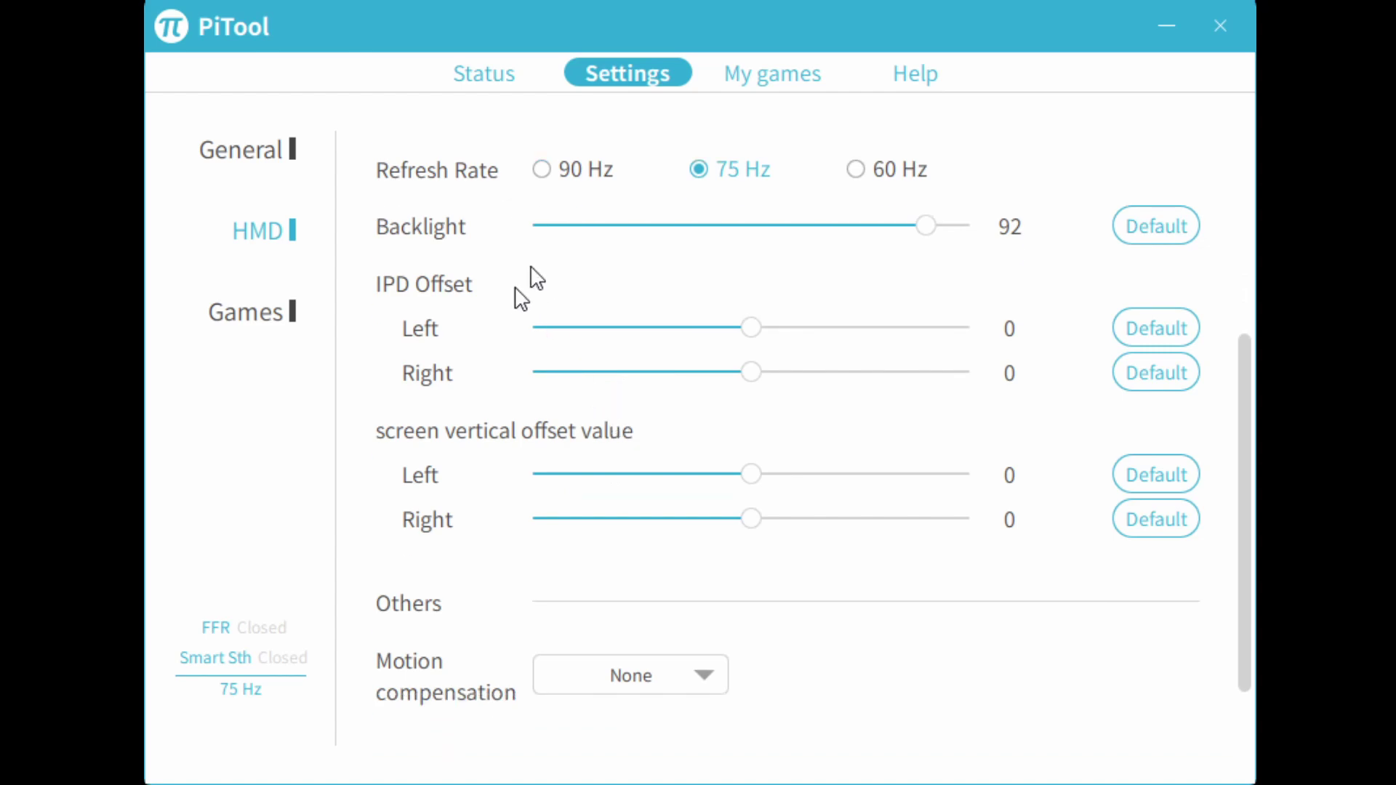